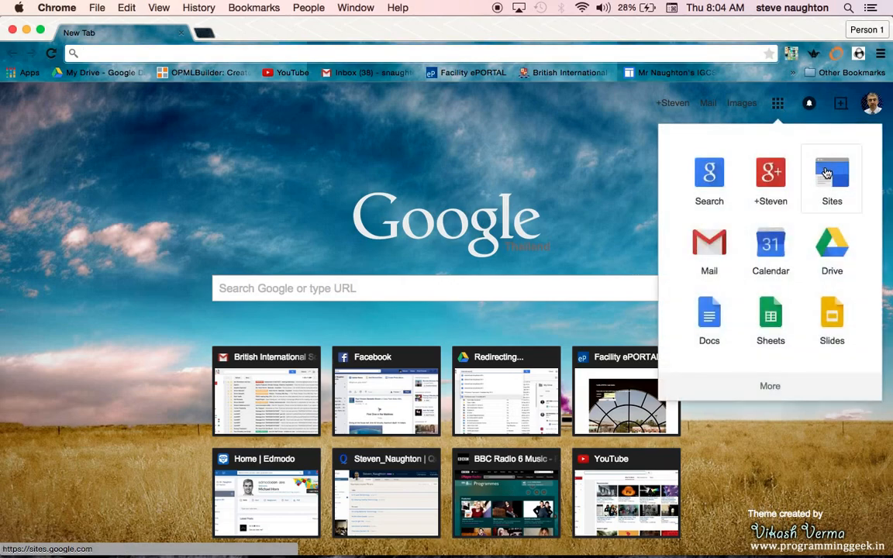
- Open Google Sites and start creating a new site
{"action": "left_click", "coordinate": [827, 173]}
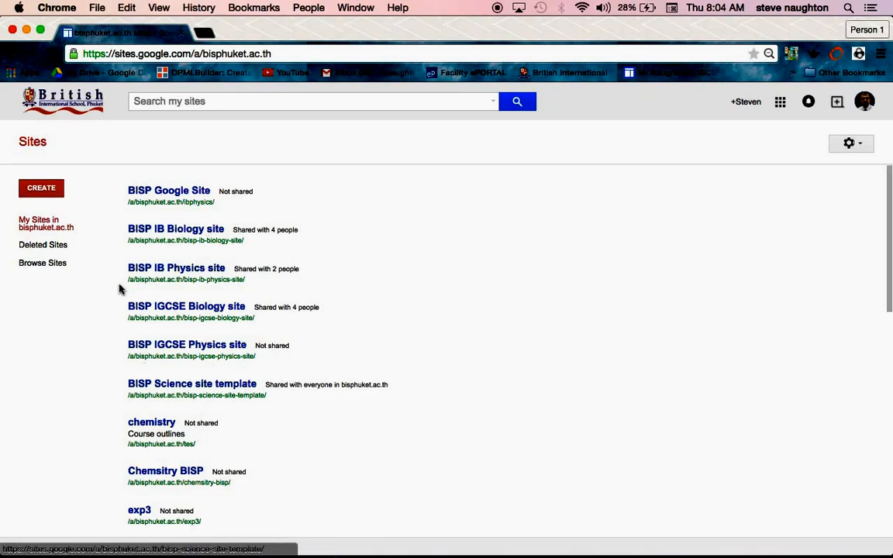
{"action": "left_click", "coordinate": [43, 189]}
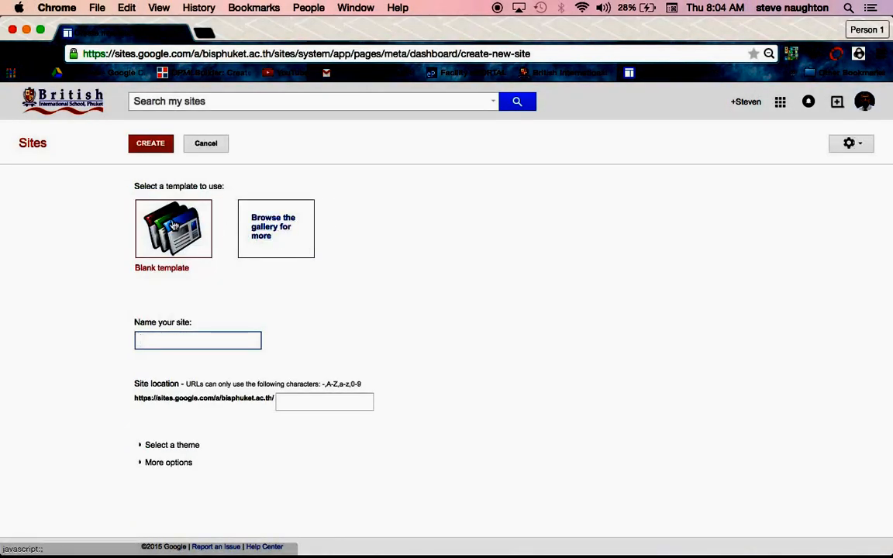
- Browse the Schools & education templates in the public site template gallery, then close the gallery without choosing one
{"action": "left_click", "coordinate": [278, 231]}
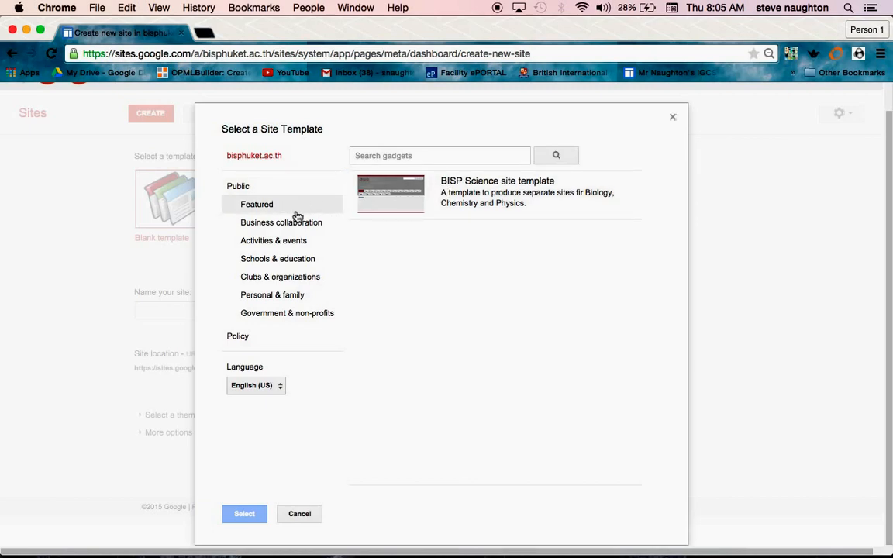
{"action": "left_click", "coordinate": [293, 261]}
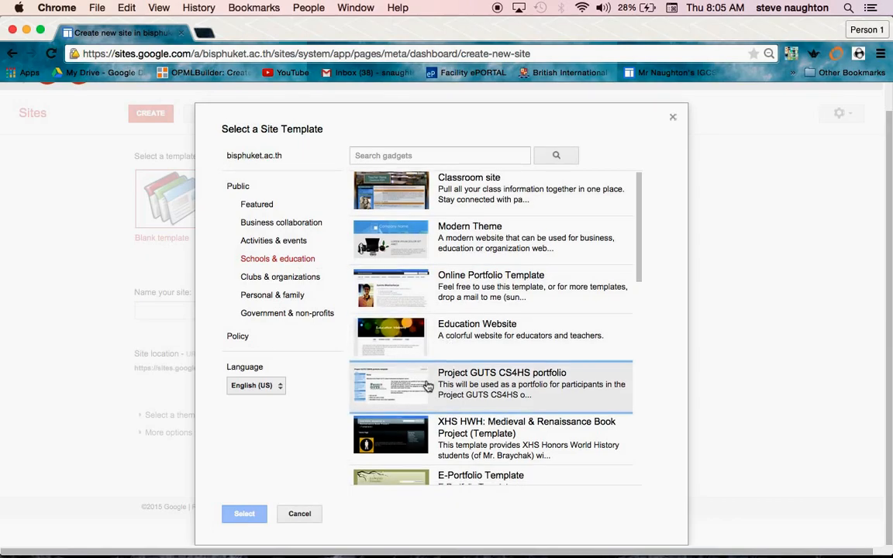
{"action": "scroll", "coordinate": [431, 364], "scroll_direction": "down", "scroll_amount": 3}
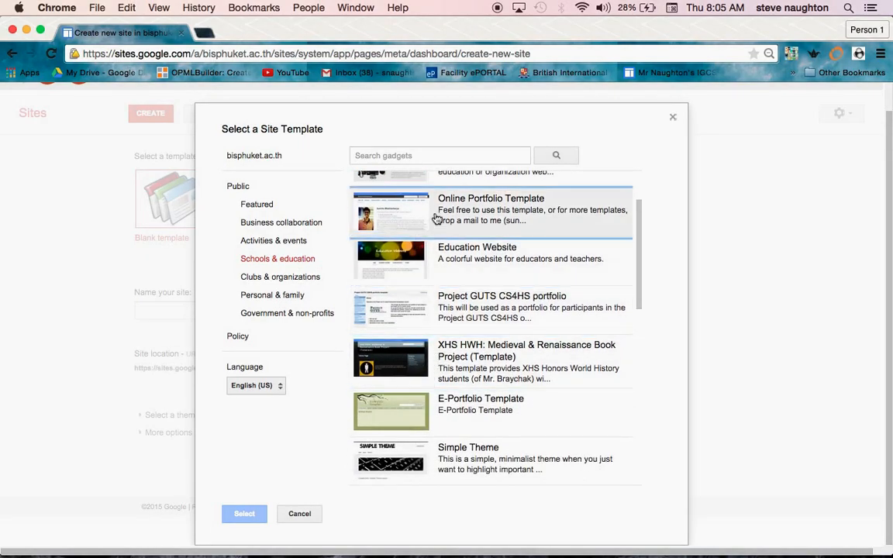
{"action": "scroll", "coordinate": [426, 416], "scroll_direction": "down", "scroll_amount": 5}
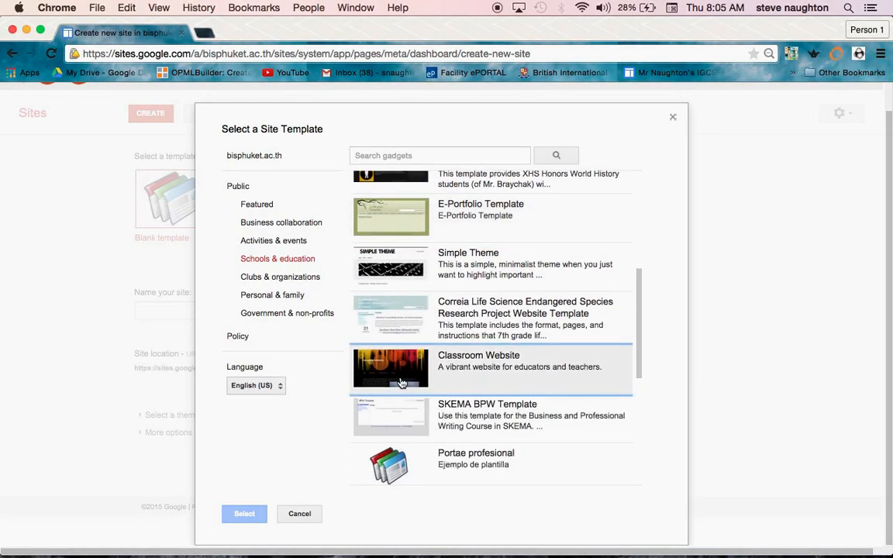
{"action": "scroll", "coordinate": [423, 312], "scroll_direction": "up", "scroll_amount": 2}
{"action": "scroll", "coordinate": [423, 313], "scroll_direction": "up", "scroll_amount": 5}
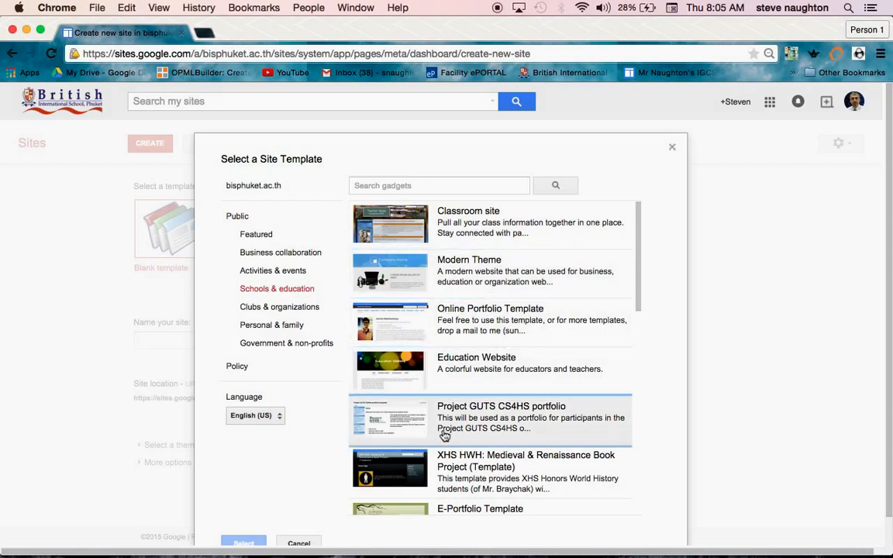
{"action": "scroll", "coordinate": [443, 455], "scroll_direction": "down", "scroll_amount": 4}
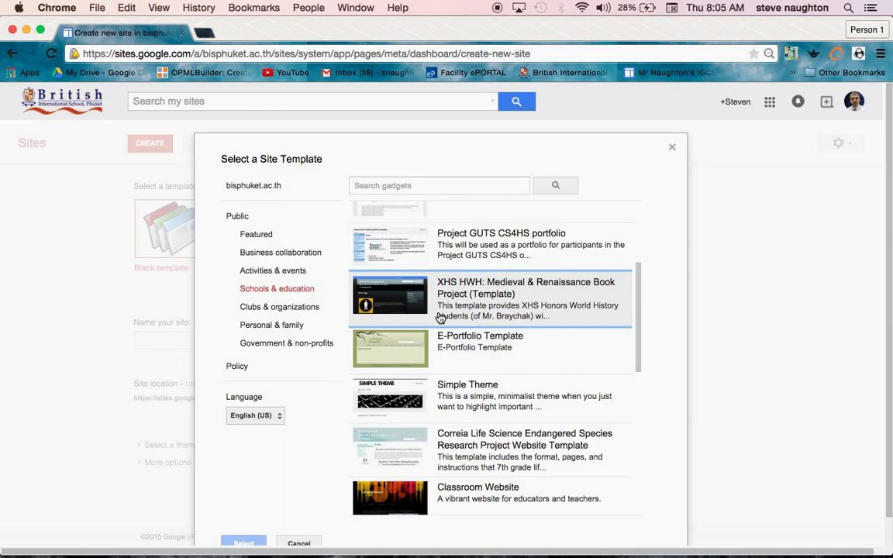
{"action": "scroll", "coordinate": [440, 318], "scroll_direction": "down", "scroll_amount": 4}
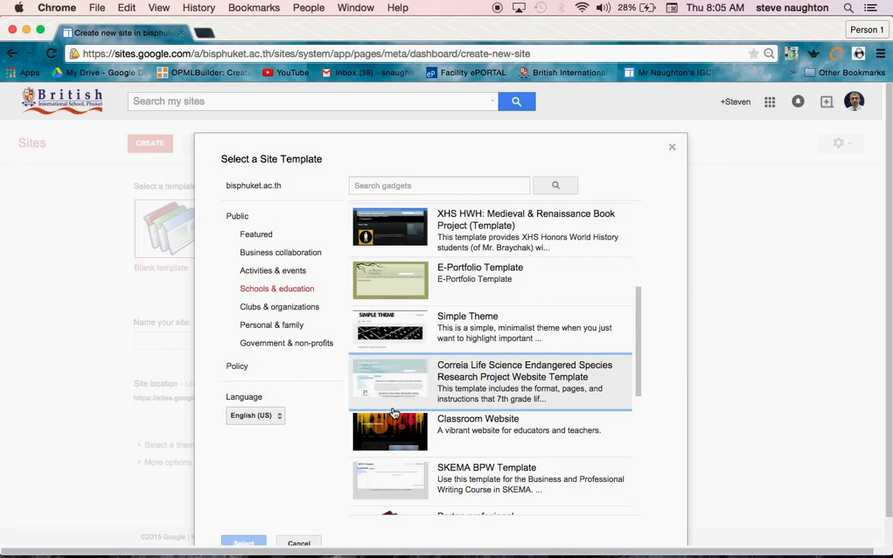
{"action": "scroll", "coordinate": [394, 413], "scroll_direction": "down", "scroll_amount": 4}
{"action": "scroll", "coordinate": [394, 417], "scroll_direction": "up", "scroll_amount": 5}
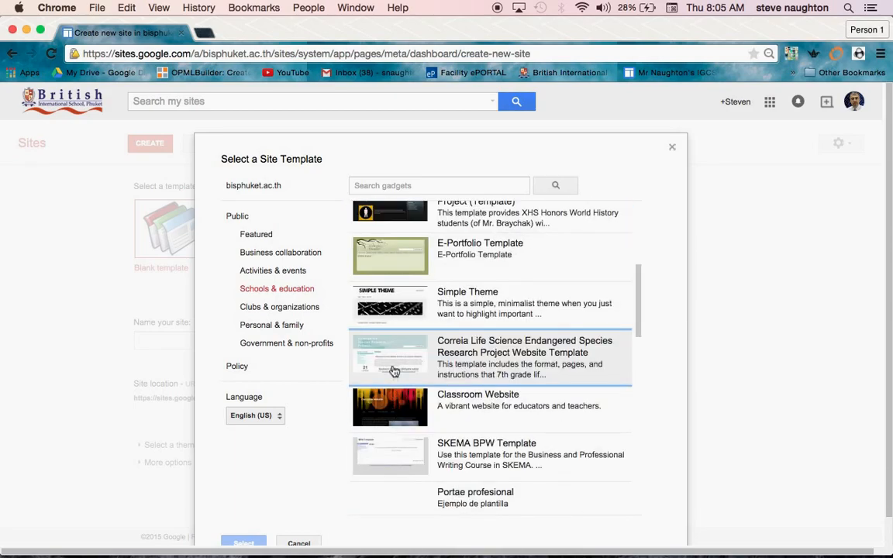
{"action": "scroll", "coordinate": [394, 420], "scroll_direction": "down", "scroll_amount": 3}
{"action": "scroll", "coordinate": [395, 423], "scroll_direction": "up", "scroll_amount": 8}
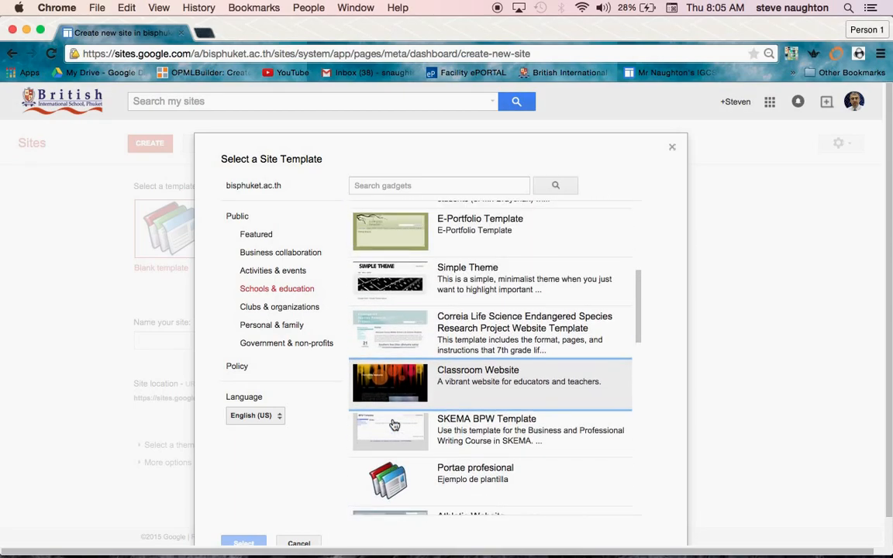
{"action": "scroll", "coordinate": [394, 425], "scroll_direction": "up", "scroll_amount": 3}
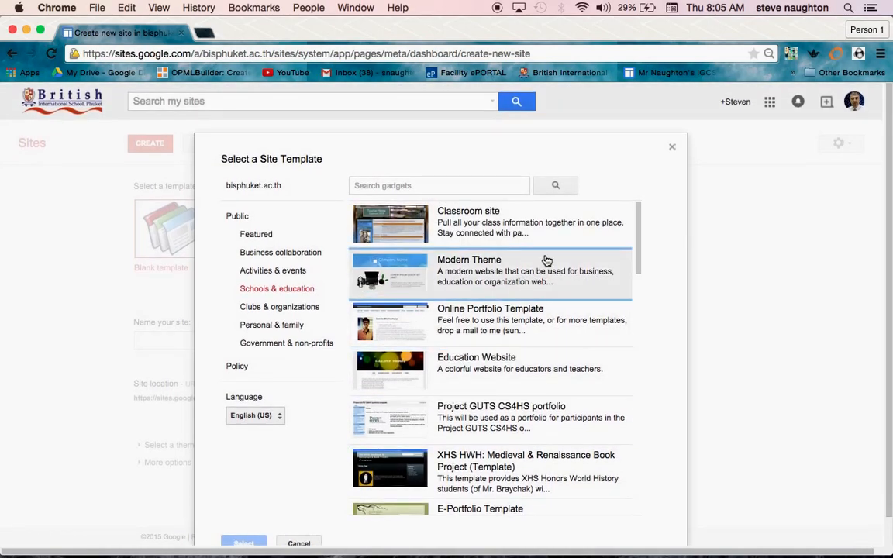
{"action": "left_click", "coordinate": [674, 149]}
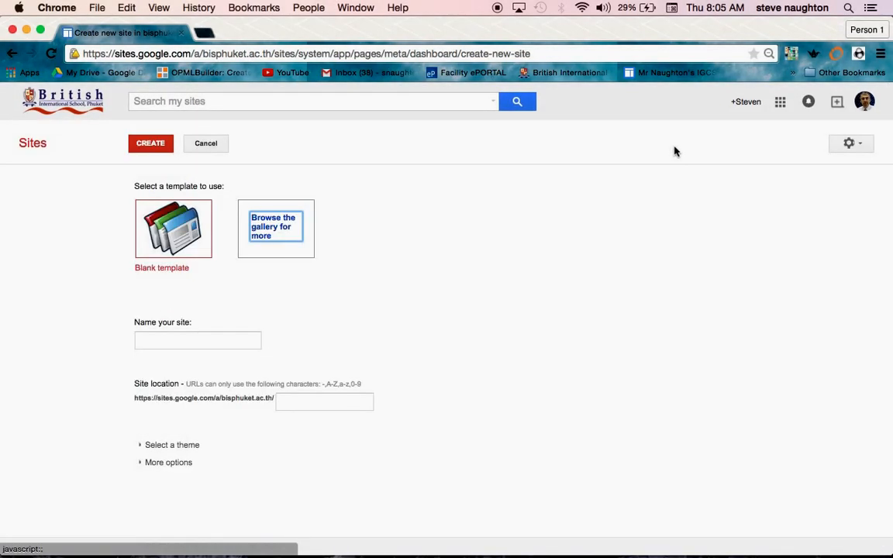
- Choose the blank template and name the site PSHE
{"action": "left_click", "coordinate": [181, 235]}
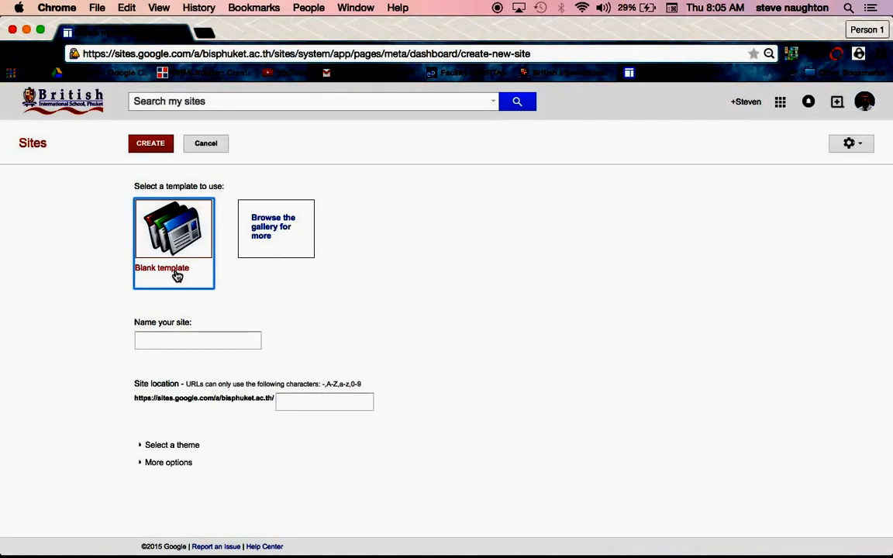
{"action": "left_click", "coordinate": [196, 341]}
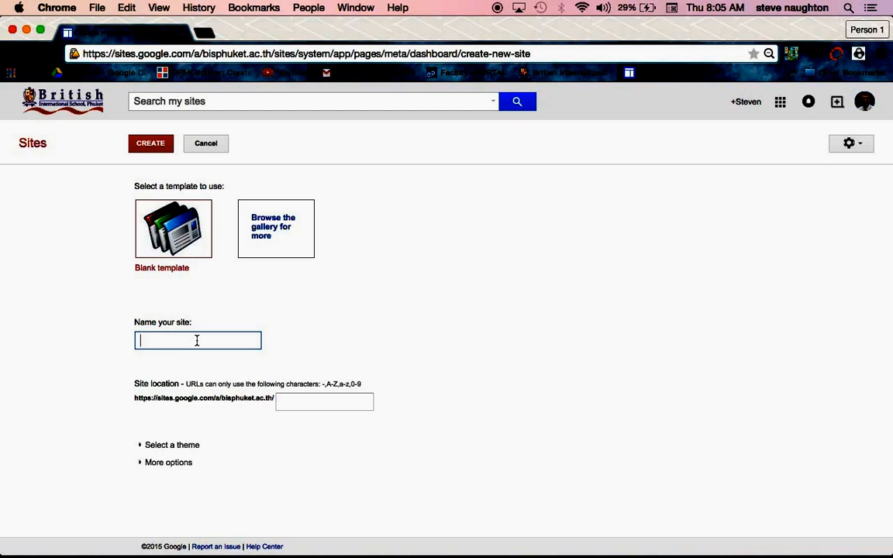
{"action": "type", "text": "PSHE"}
- Look through the available themes, choose Tron for the site, and create the site
{"action": "left_click", "coordinate": [194, 445]}
{"action": "scroll", "coordinate": [499, 444], "scroll_direction": "down", "scroll_amount": 10}
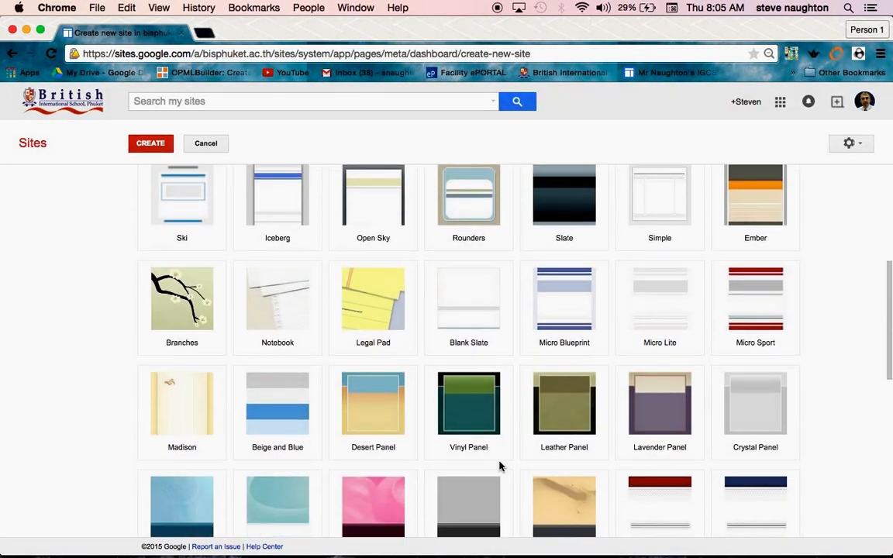
{"action": "scroll", "coordinate": [501, 468], "scroll_direction": "down", "scroll_amount": 3}
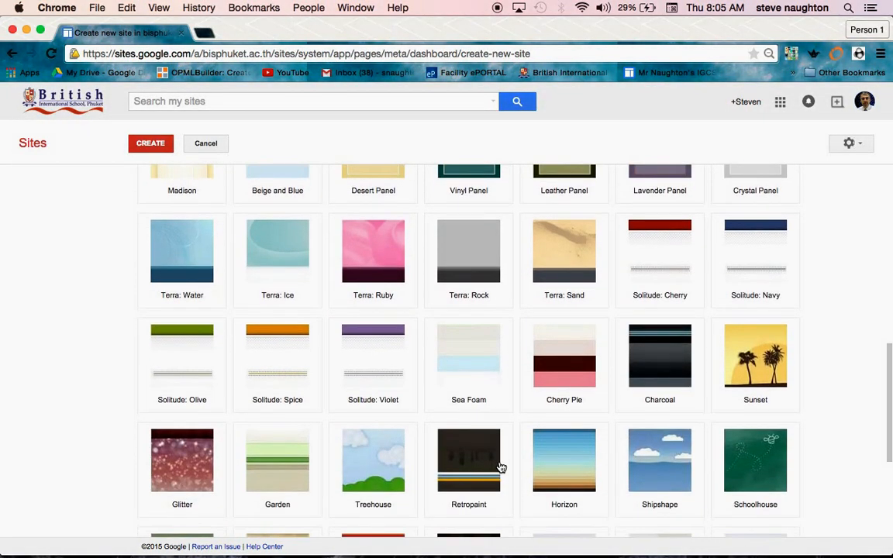
{"action": "scroll", "coordinate": [501, 468], "scroll_direction": "down", "scroll_amount": 3}
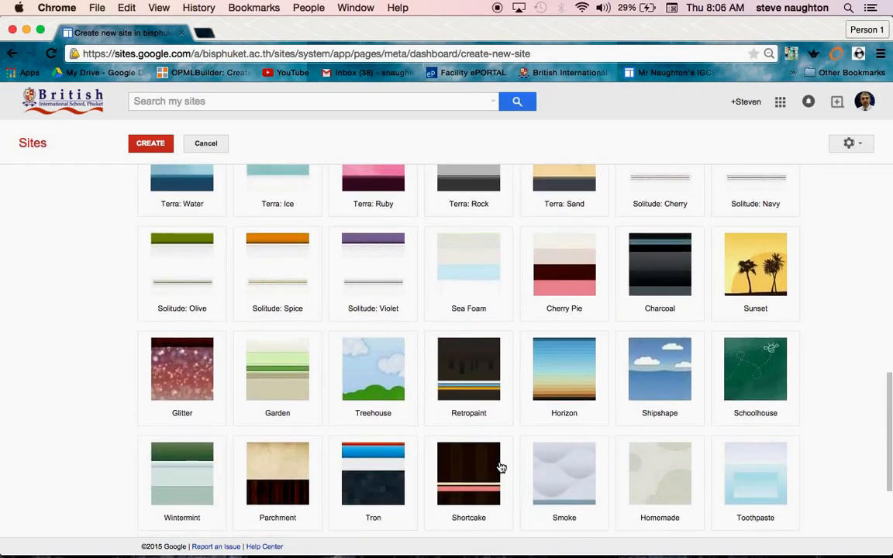
{"action": "scroll", "coordinate": [501, 467], "scroll_direction": "up", "scroll_amount": 10}
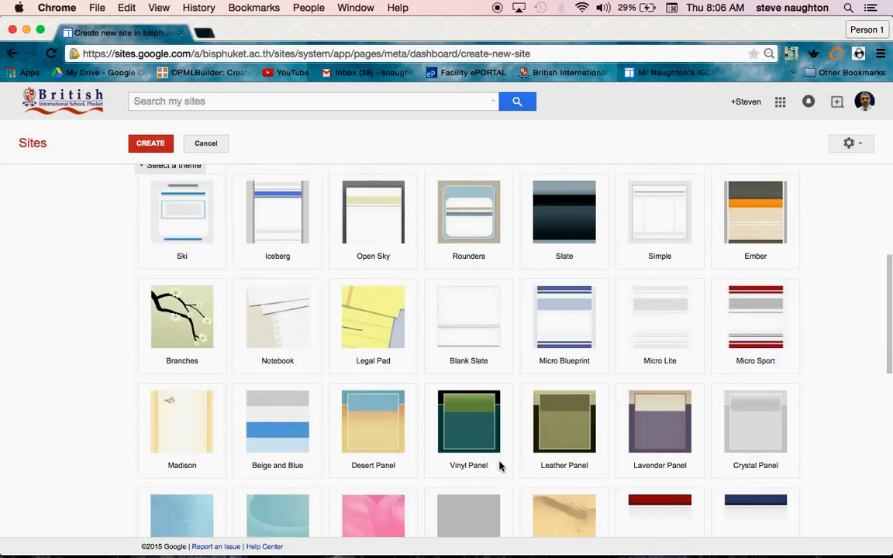
{"action": "scroll", "coordinate": [499, 466], "scroll_direction": "down", "scroll_amount": 6}
{"action": "scroll", "coordinate": [499, 466], "scroll_direction": "down", "scroll_amount": 8}
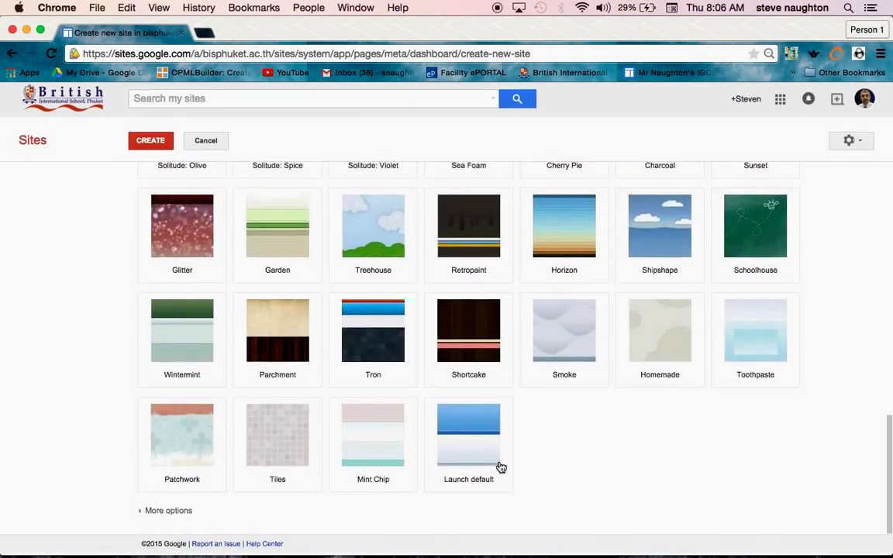
{"action": "left_click", "coordinate": [376, 347]}
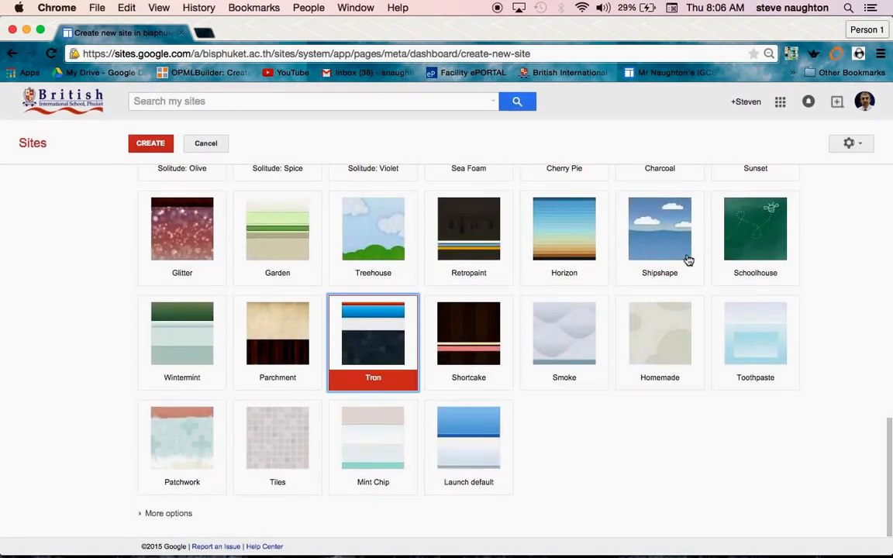
{"action": "scroll", "coordinate": [663, 287], "scroll_direction": "up", "scroll_amount": 10}
{"action": "scroll", "coordinate": [663, 288], "scroll_direction": "down", "scroll_amount": 10}
{"action": "scroll", "coordinate": [461, 405], "scroll_direction": "up", "scroll_amount": 10}
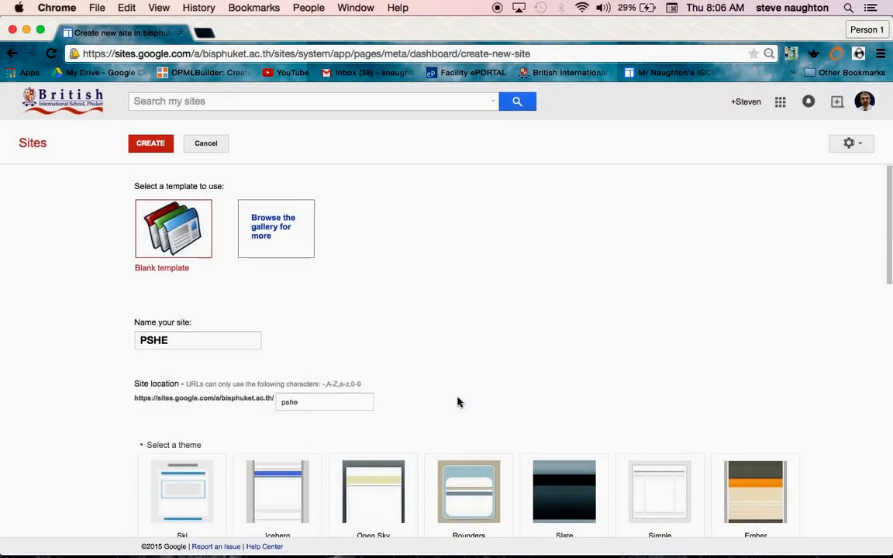
{"action": "left_click", "coordinate": [152, 143]}
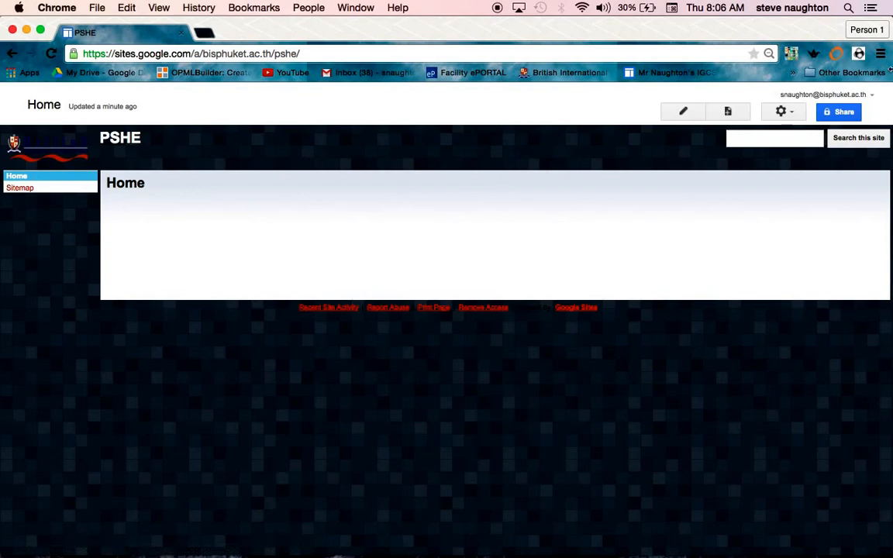
- Open the Home page in edit mode and save it without making changes
{"action": "left_click", "coordinate": [684, 113]}
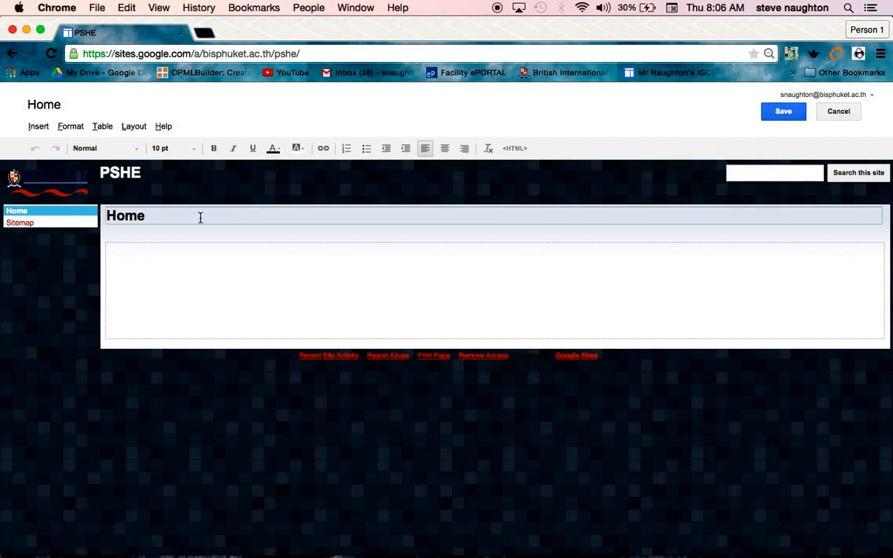
{"action": "left_click", "coordinate": [780, 113]}
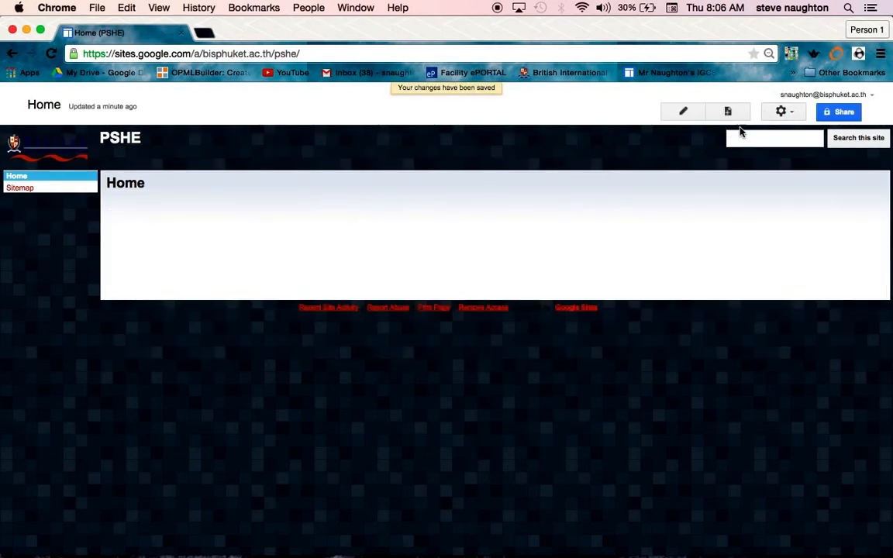
- Edit the site layout to disable the sidebar and enable horizontal navigation, and close the layout editor
{"action": "left_click", "coordinate": [797, 114]}
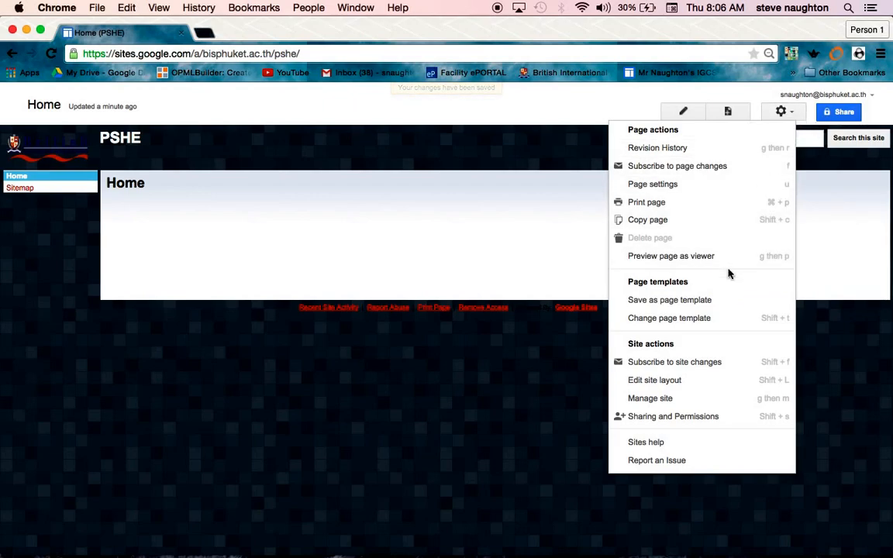
{"action": "left_click", "coordinate": [703, 387]}
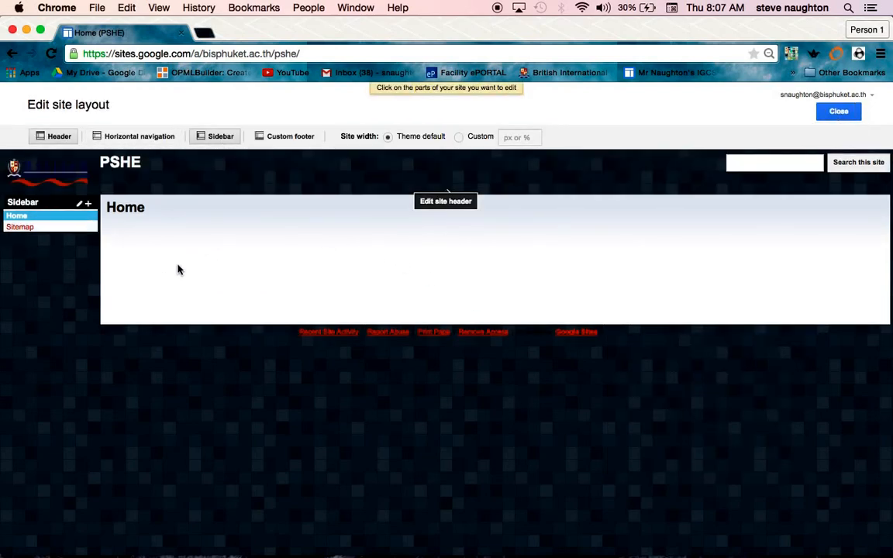
{"action": "left_click", "coordinate": [221, 137]}
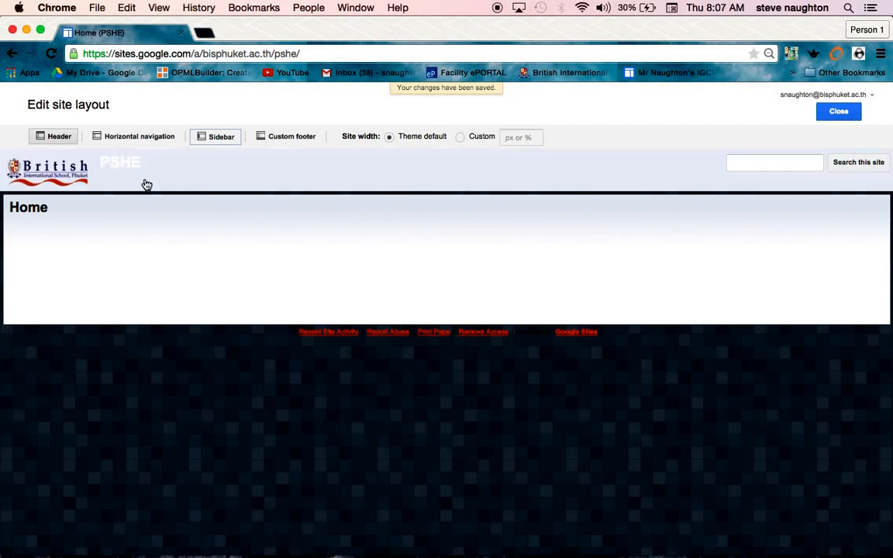
{"action": "left_click", "coordinate": [140, 139]}
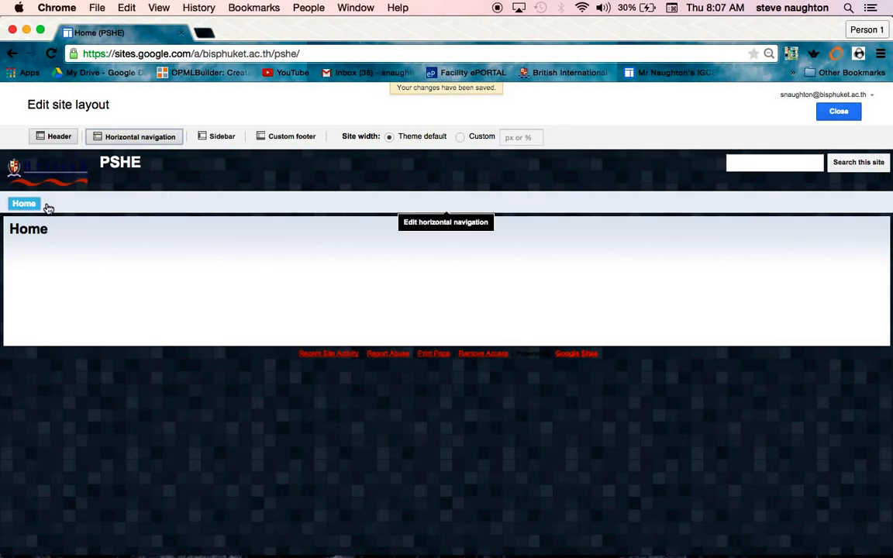
{"action": "left_click", "coordinate": [839, 115]}
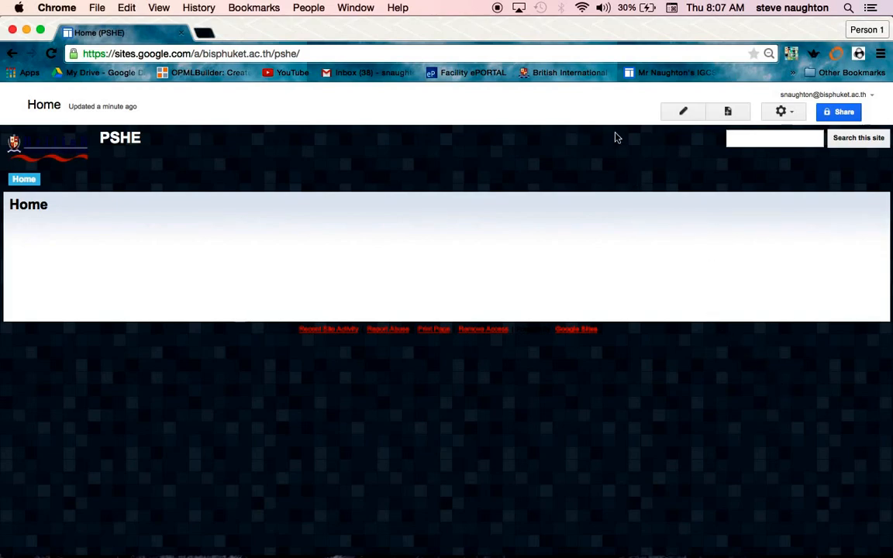
- Create a top-level web page named Healthy Eating and save it
{"action": "left_click", "coordinate": [728, 113]}
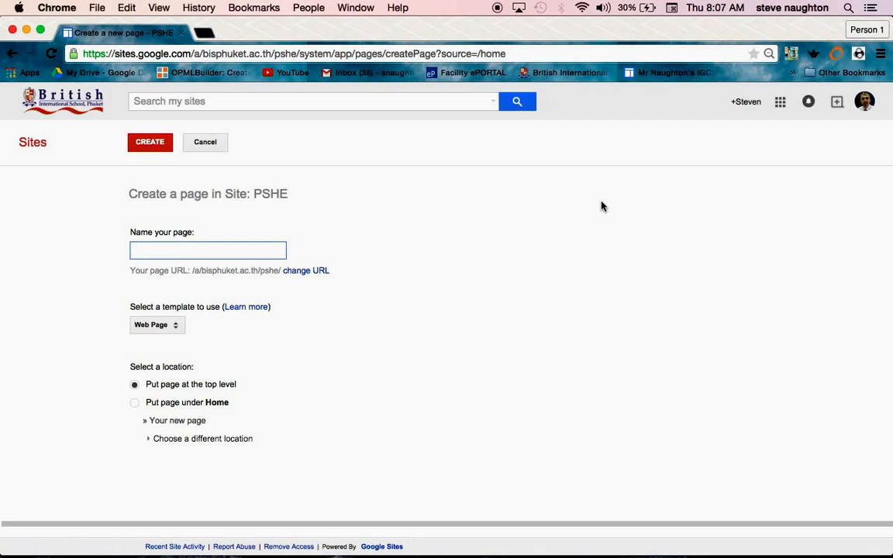
{"action": "type", "text": "Healthy Eating"}
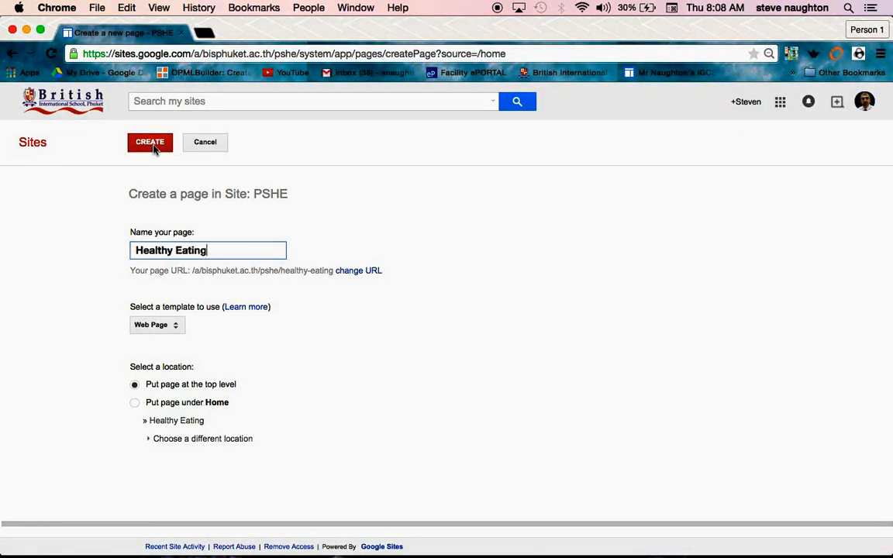
{"action": "left_click", "coordinate": [154, 149]}
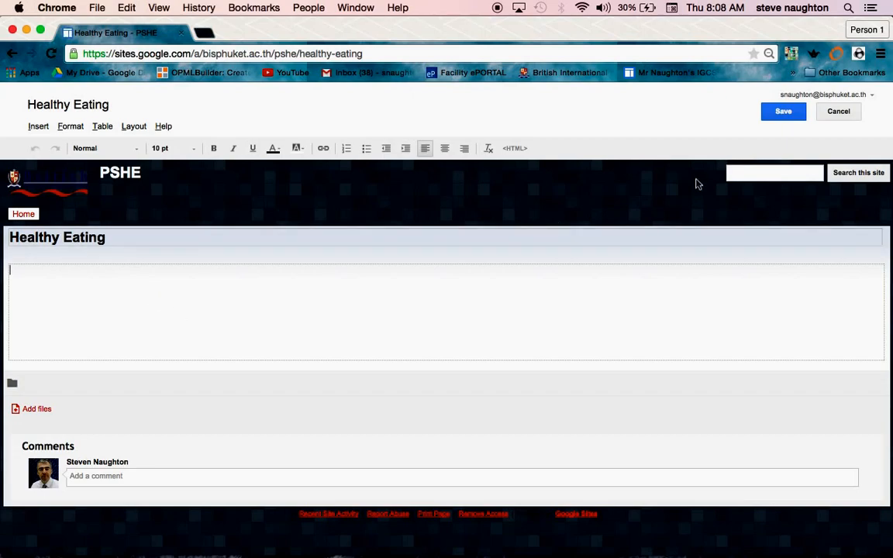
{"action": "left_click", "coordinate": [787, 118]}
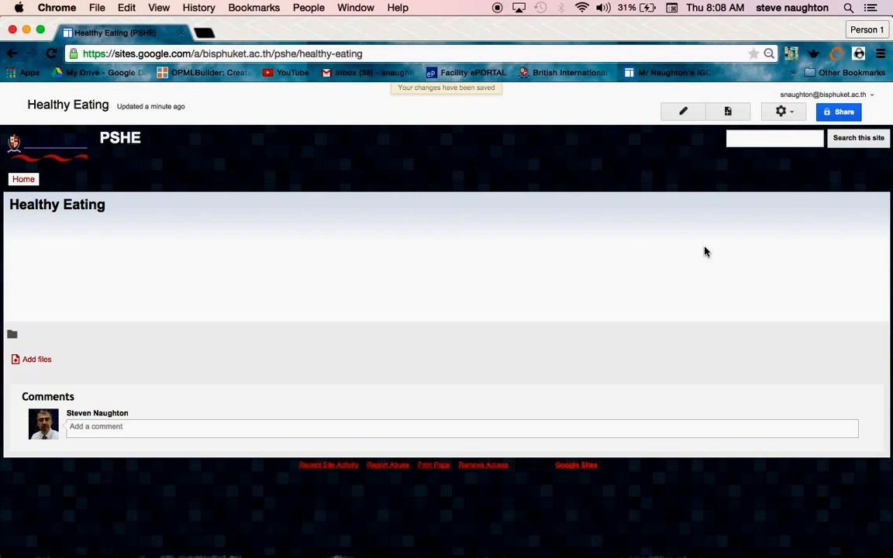
- Edit the site layout and add the Healthy Eating page to the horizontal navigation's list of pages to show
{"action": "left_click", "coordinate": [794, 116]}
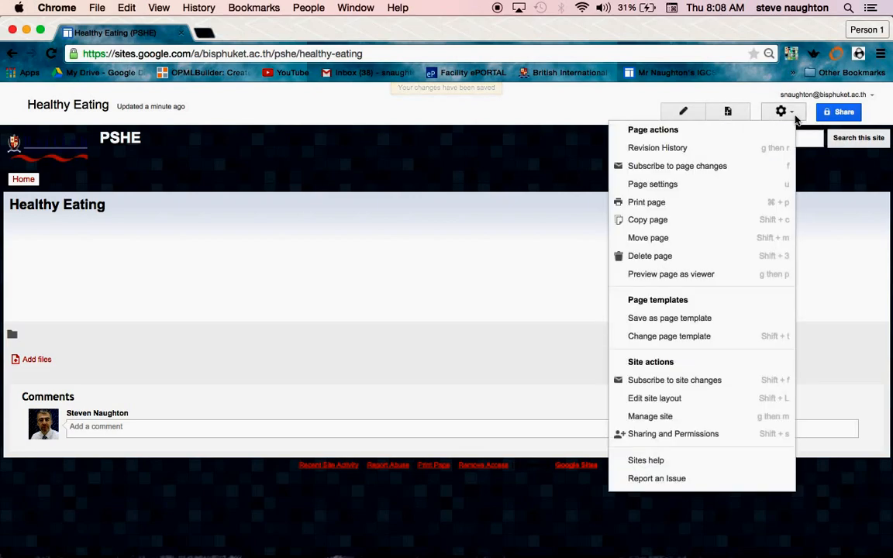
{"action": "left_click", "coordinate": [749, 402]}
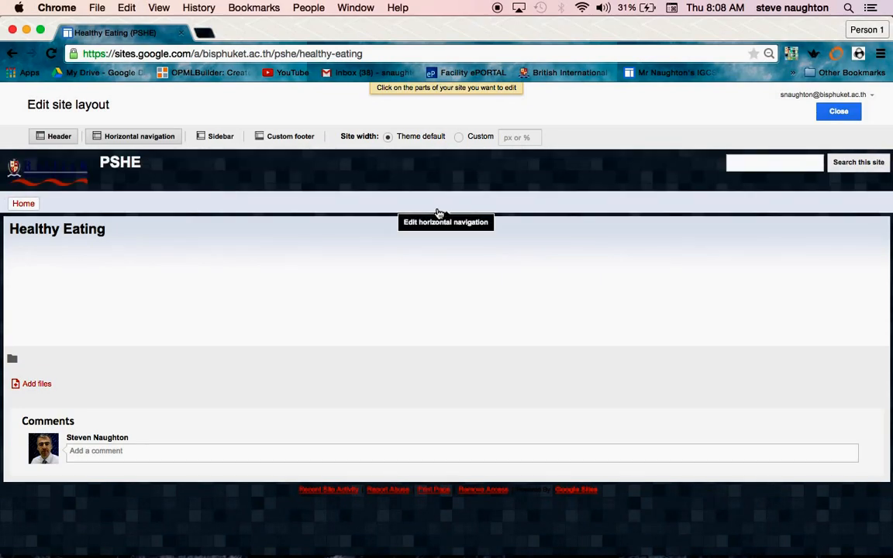
{"action": "left_click", "coordinate": [439, 213]}
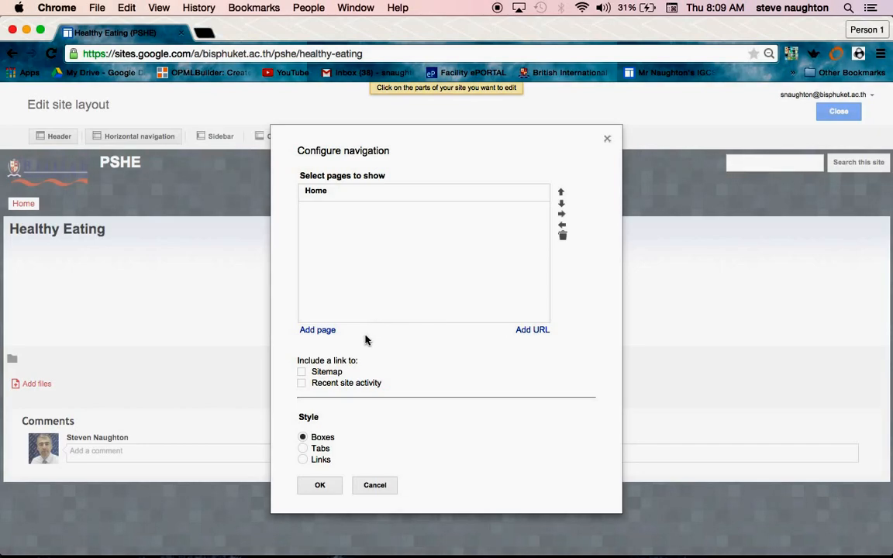
{"action": "left_click", "coordinate": [318, 330]}
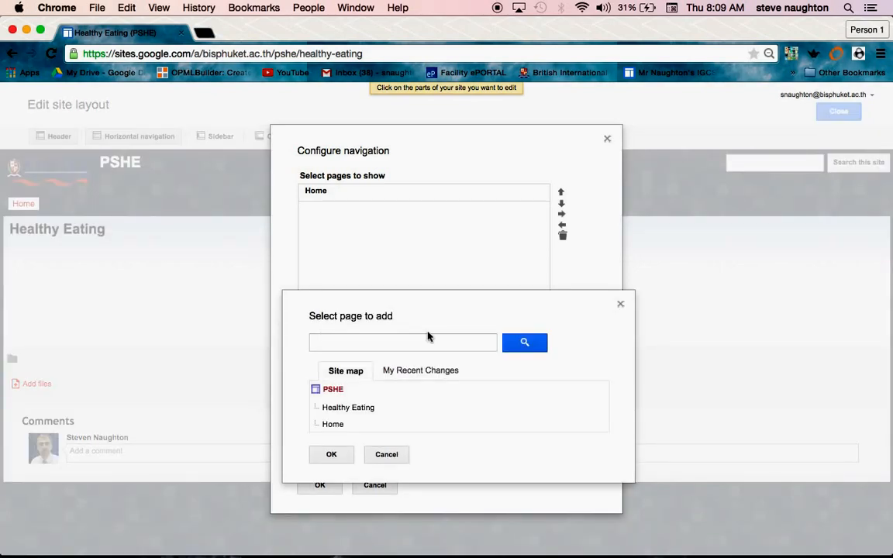
{"action": "left_click", "coordinate": [422, 373]}
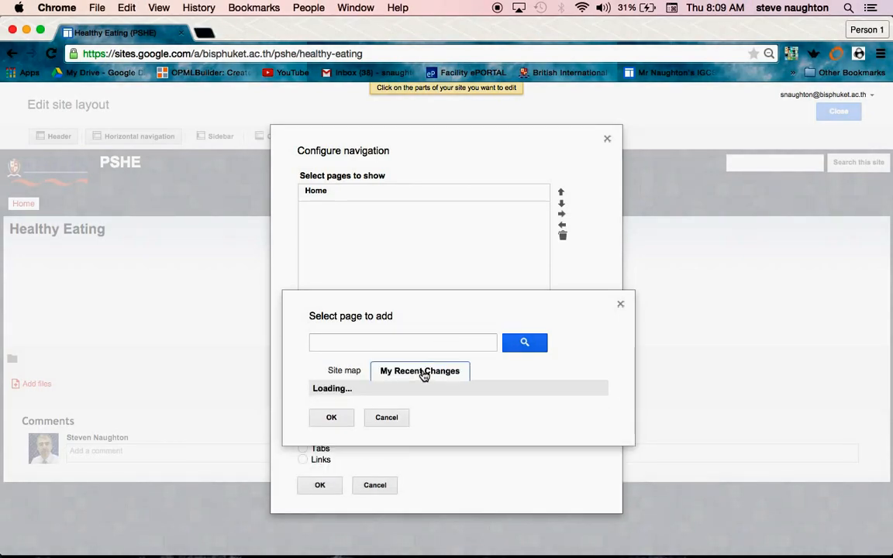
{"action": "left_click", "coordinate": [347, 373]}
{"action": "left_click", "coordinate": [415, 371]}
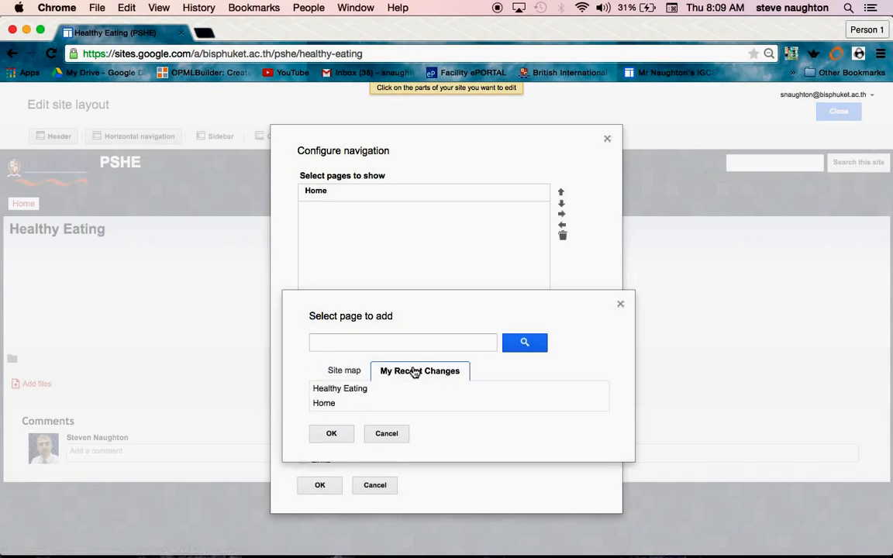
{"action": "left_click", "coordinate": [359, 392]}
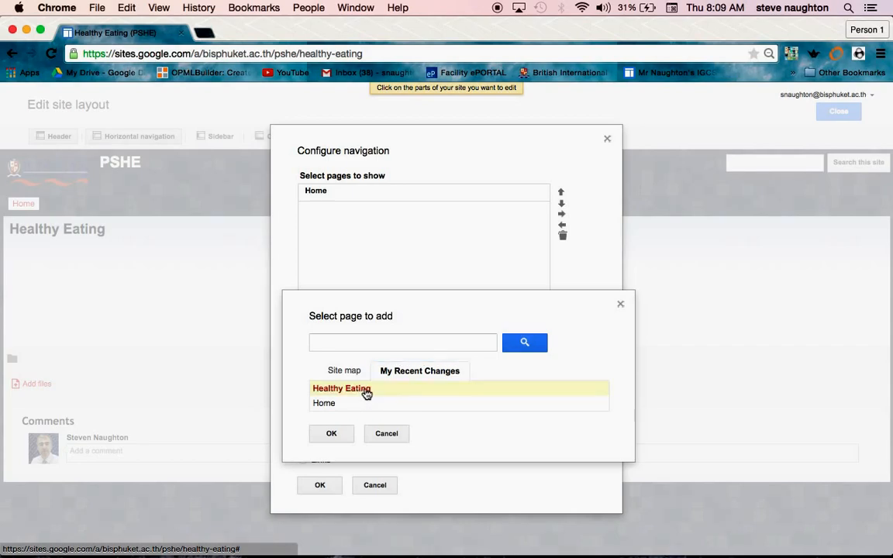
{"action": "left_click", "coordinate": [332, 434]}
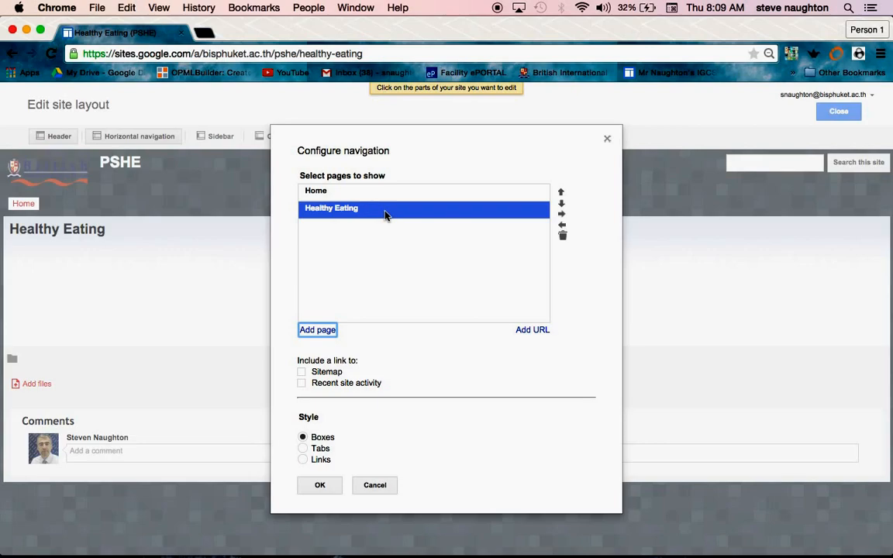
- Nest Healthy Eating under Home in the navigation, save the configuration, and close the layout editor
{"action": "left_click", "coordinate": [563, 214]}
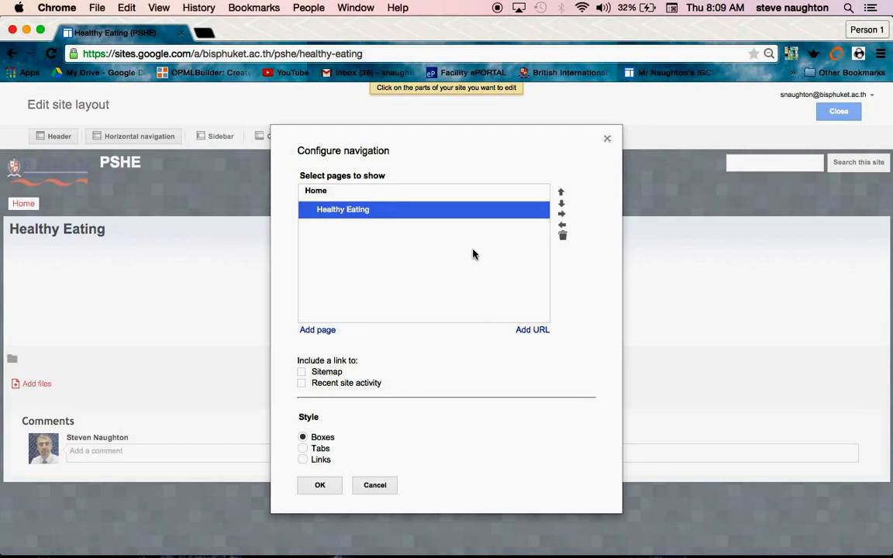
{"action": "left_click", "coordinate": [321, 486]}
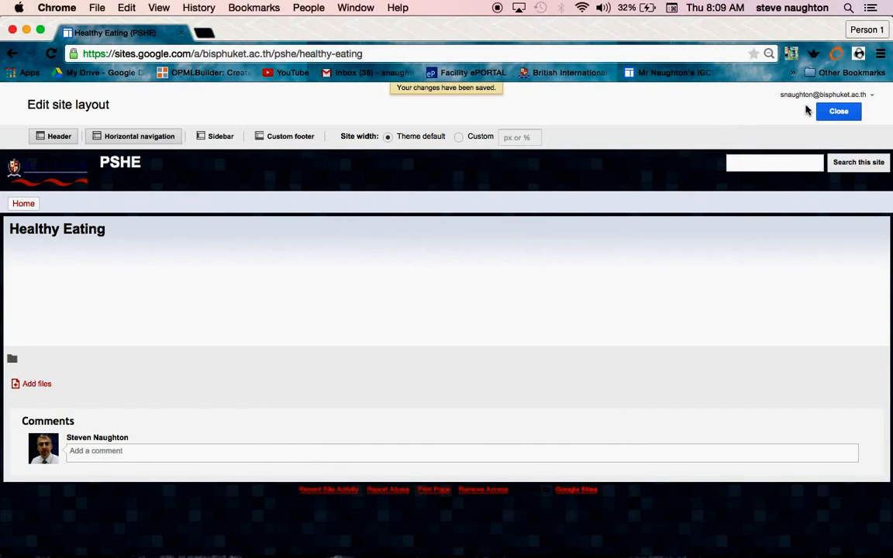
{"action": "left_click", "coordinate": [839, 114]}
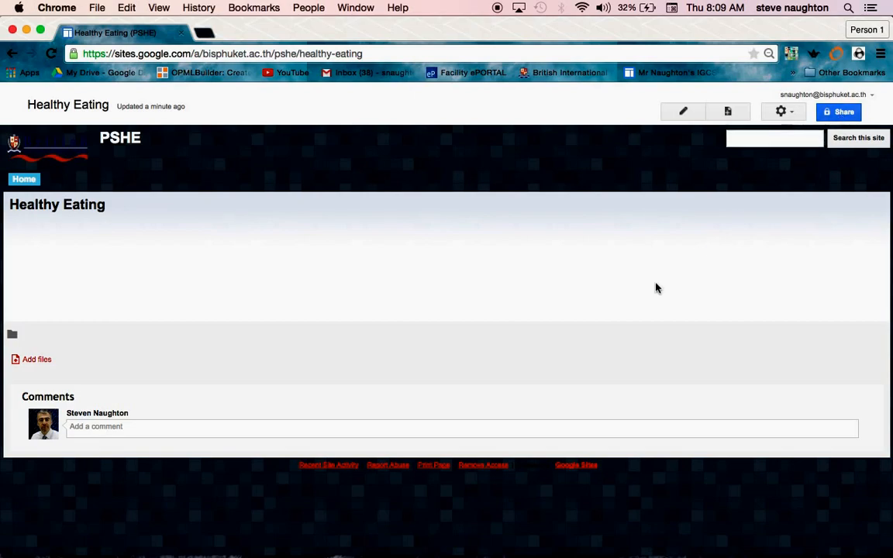
{"action": "mouse_move", "coordinate": [28, 182]}
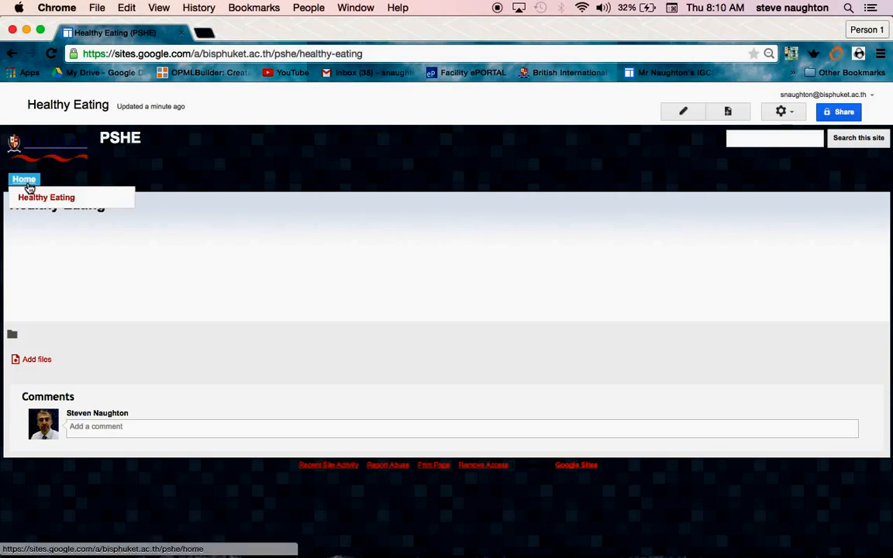
- Reopen the horizontal navigation settings, move Healthy Eating back to the same level as Home, save, and close the layout editor
{"action": "left_click", "coordinate": [800, 114]}
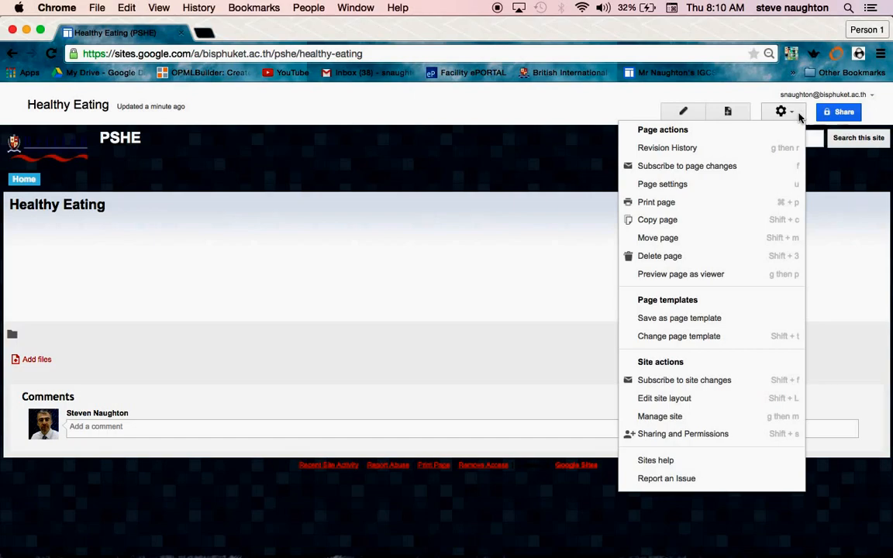
{"action": "left_click", "coordinate": [754, 403]}
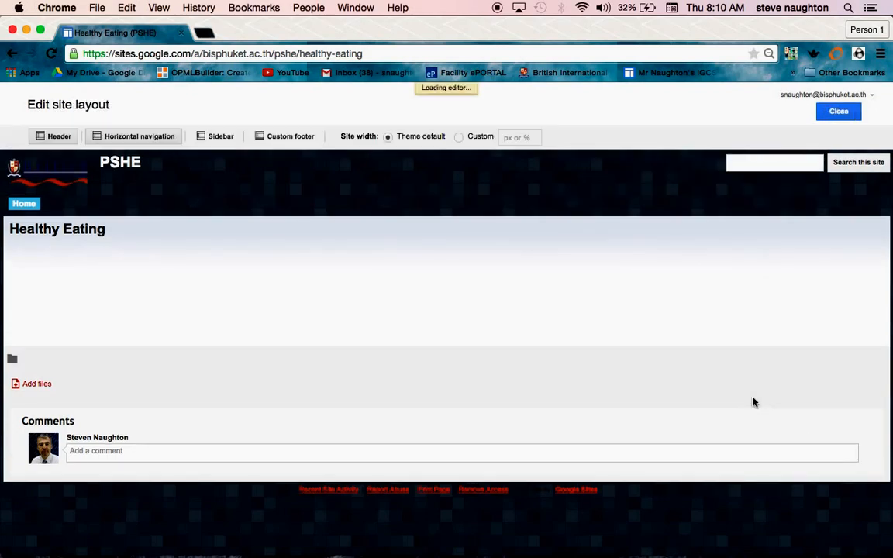
{"action": "left_click", "coordinate": [113, 208]}
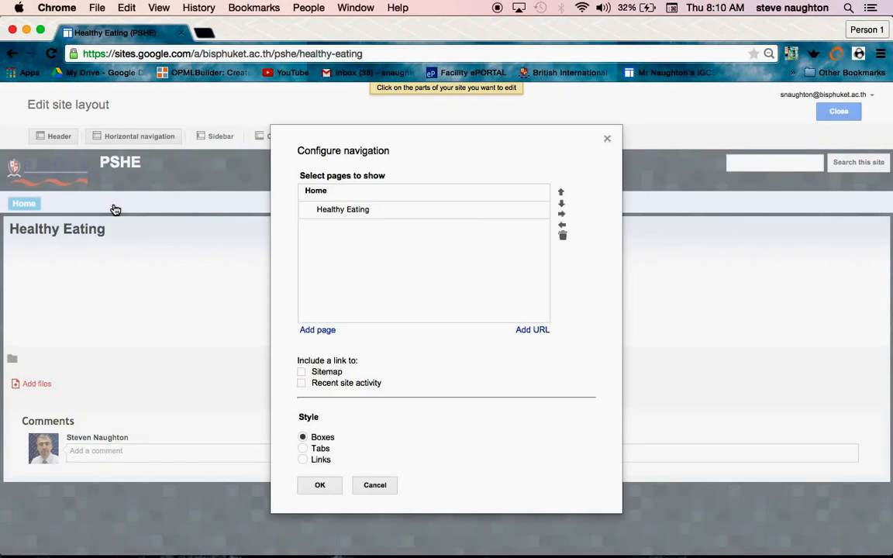
{"action": "left_click", "coordinate": [369, 213]}
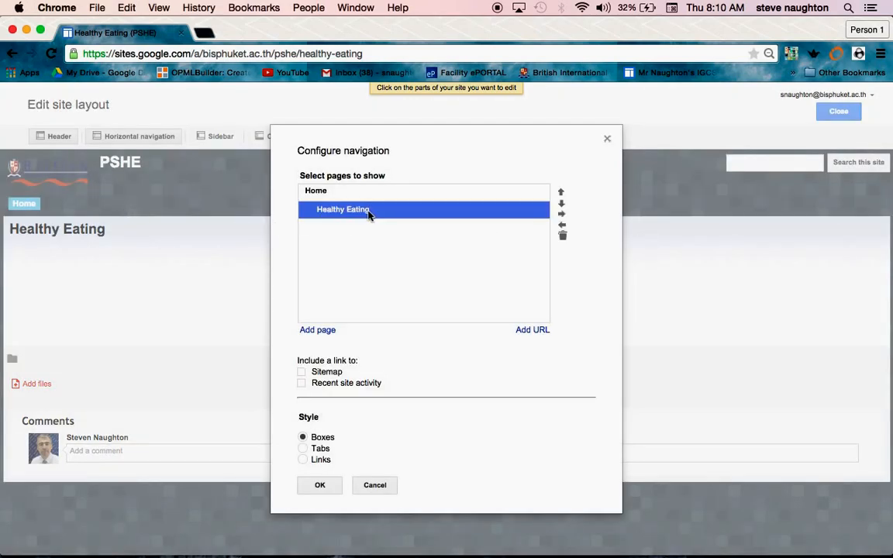
{"action": "left_click", "coordinate": [563, 226]}
{"action": "left_click", "coordinate": [321, 486]}
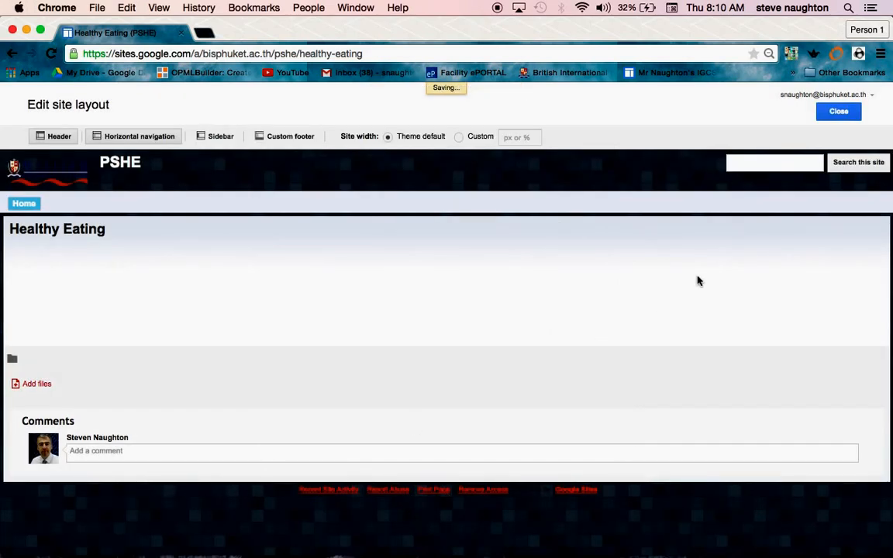
{"action": "left_click", "coordinate": [837, 113]}
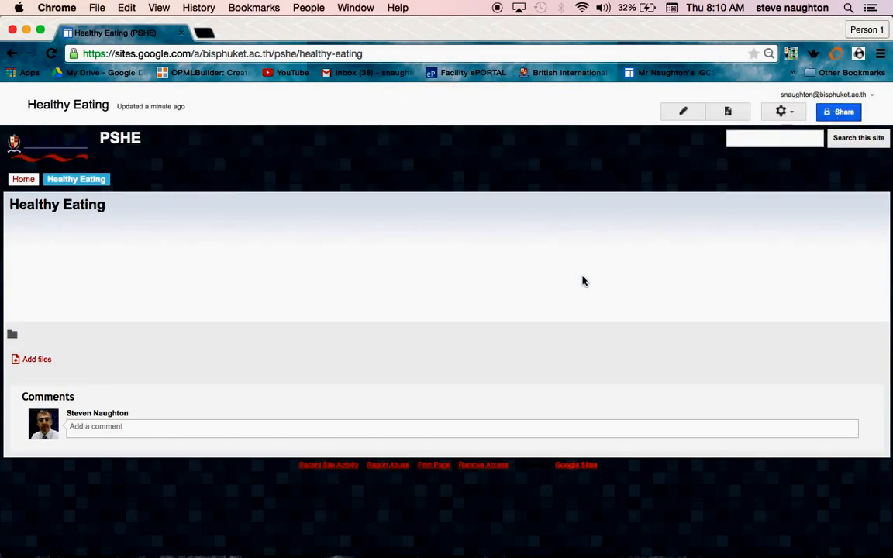